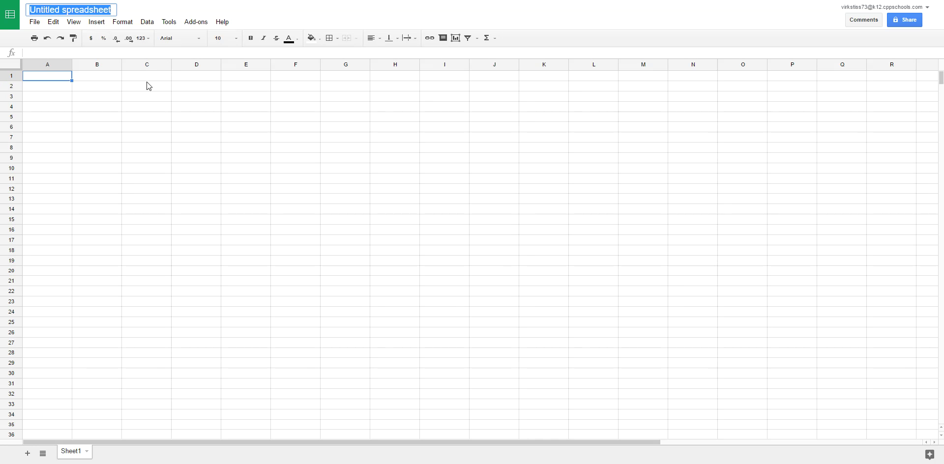
Step: Rename the untitled spreadsheet as "Test One"
type("Test ")
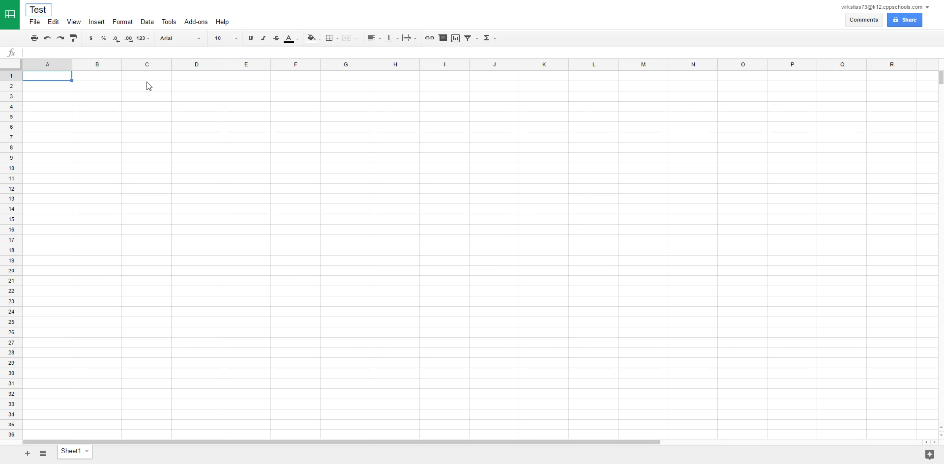
type("One")
left_click(135, 77)
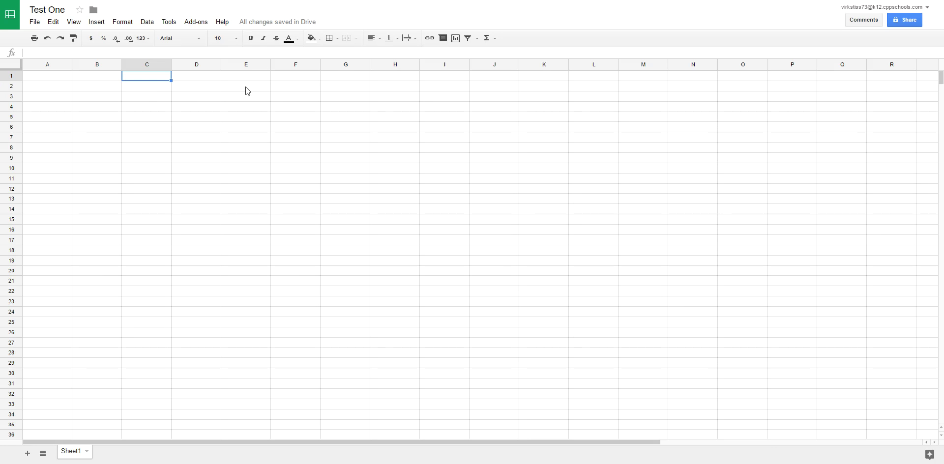
Step: Enter the column headers "x-axis" in cell A1 and "y-axis" in cell B1
left_click(42, 77)
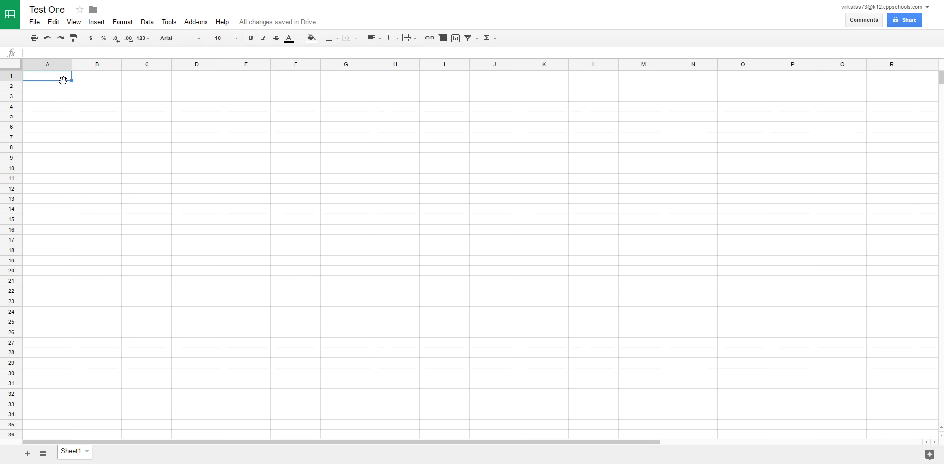
type("x-axis")
left_click(99, 77)
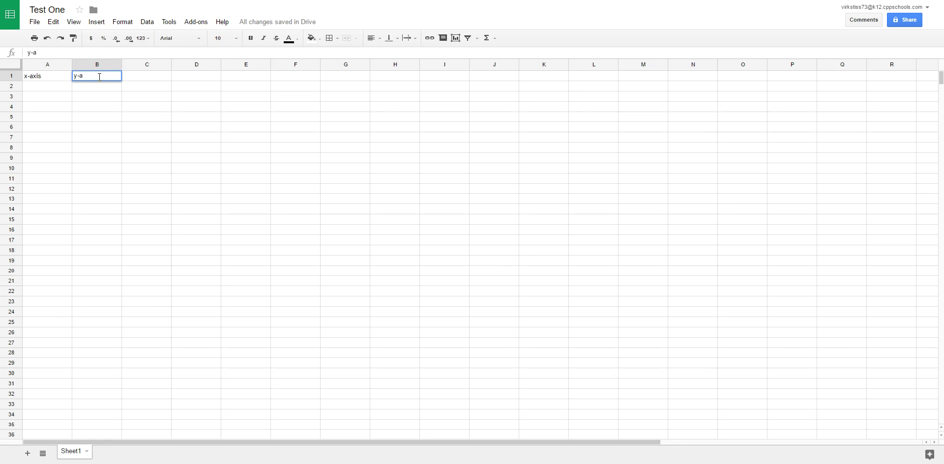
type("y-axis")
left_click(107, 128)
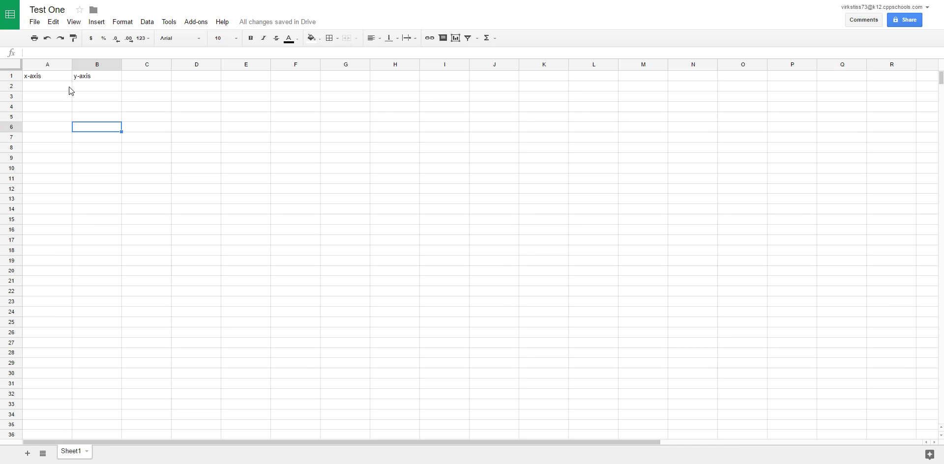
Step: Enter the values 1, 4, 6, 8 and 10 under the x-axis header in cells A2 to A6
left_click(40, 87)
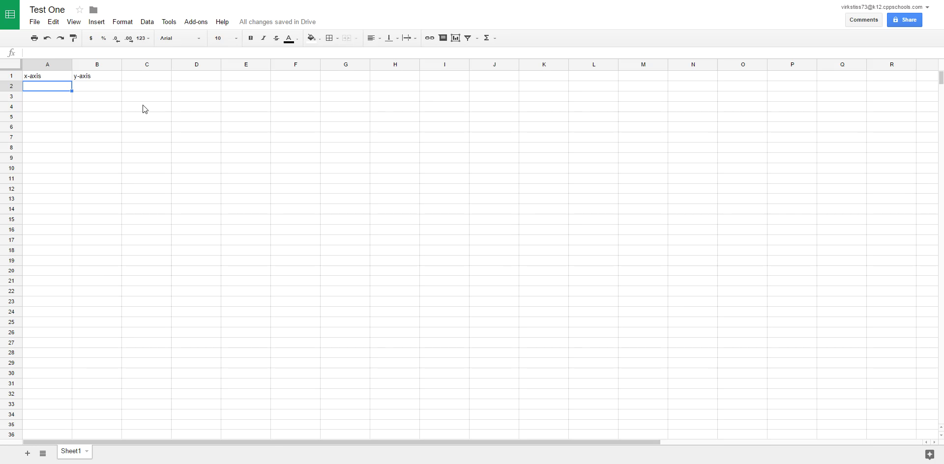
type("1")
key("Return")
type("4")
key("Return")
type("6")
key("Return")
type("8")
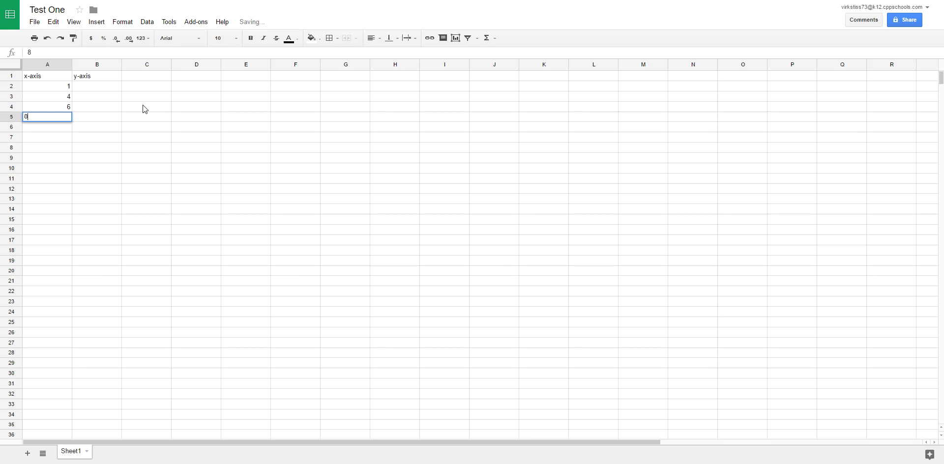
key("Return")
type("10")
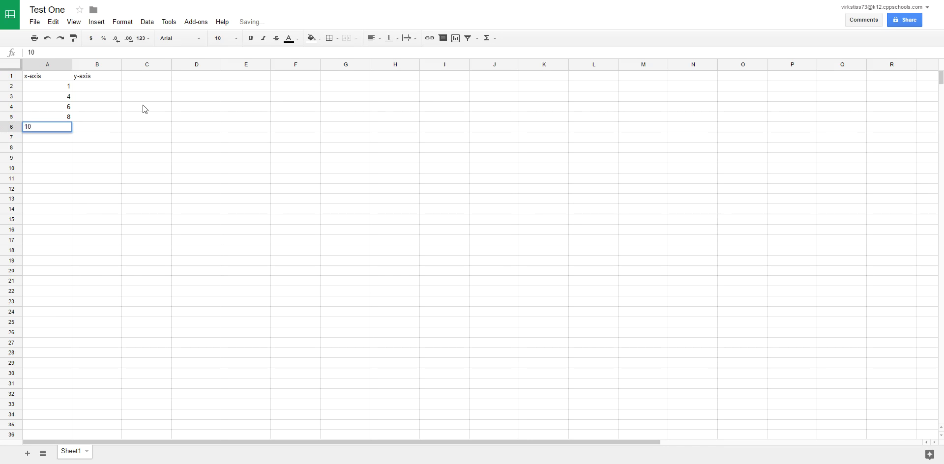
key("Return")
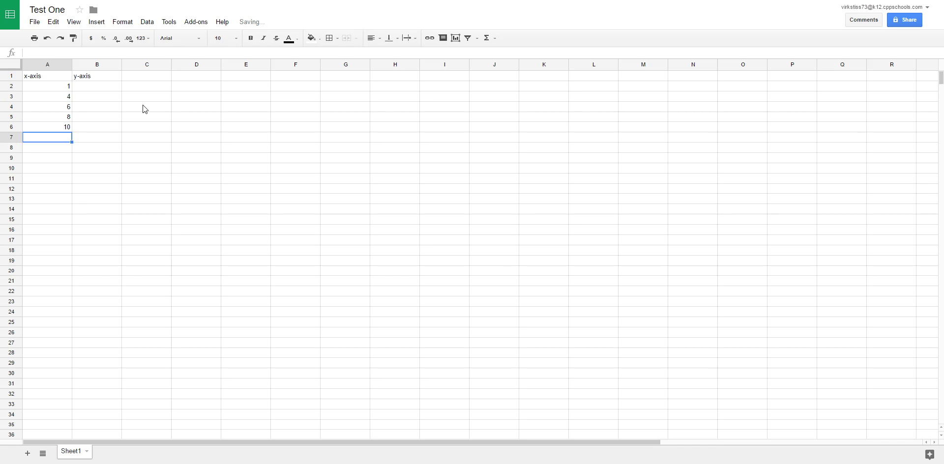
Step: Enter the values 2, 4, 6, 8 and 12 under the y-axis header in cells B2 to B6
left_click(92, 84)
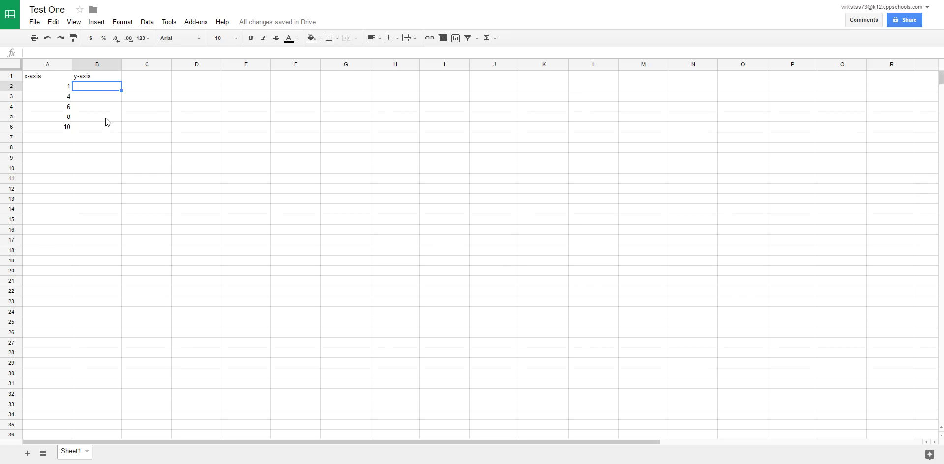
type("2")
key("Return")
type("4")
key("Return")
type("6")
key("Return")
type("8")
key("Return")
type("12")
key("Return")
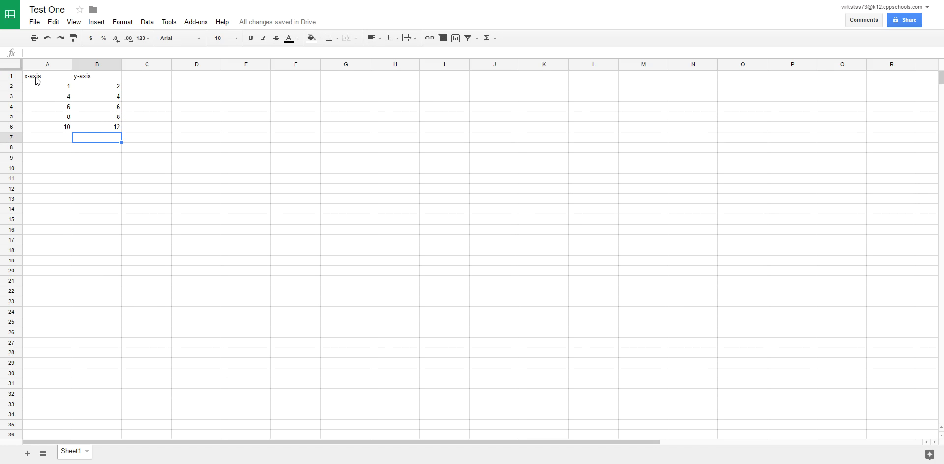
Step: Center the contents of the data table A1:B6 horizontally
left_click(55, 77)
left_click_drag(55, 77, 117, 128)
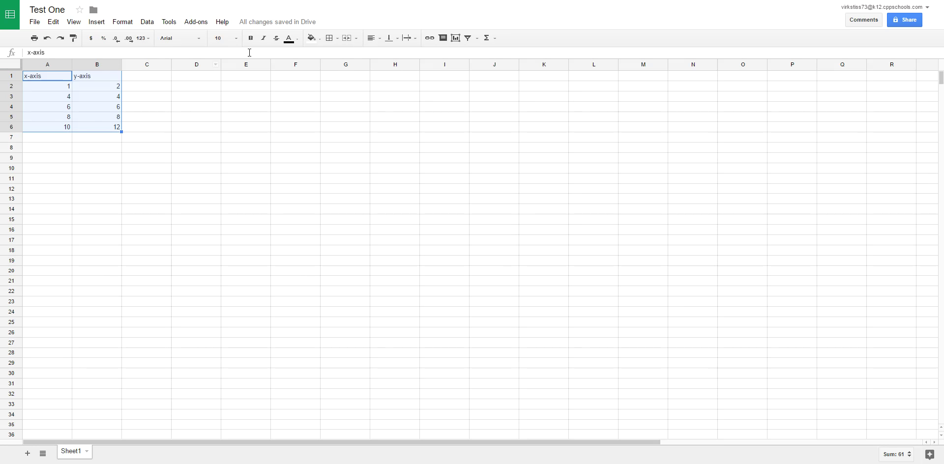
left_click(380, 40)
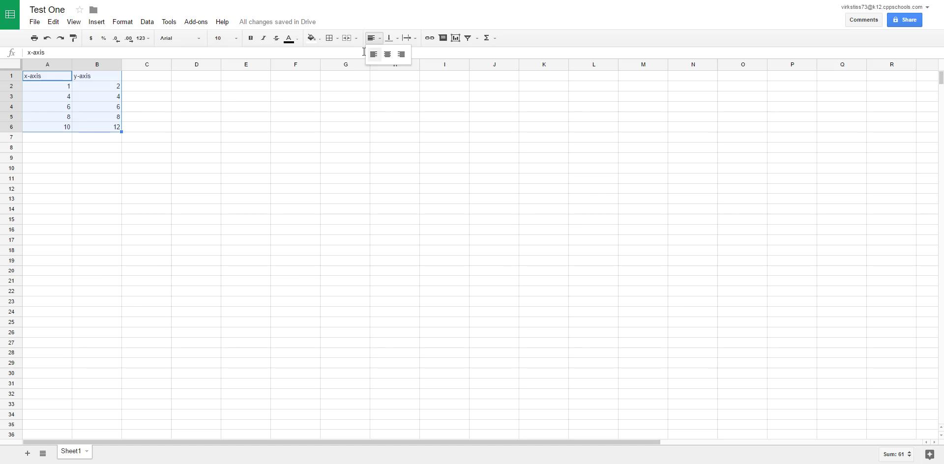
left_click(388, 55)
left_click(238, 150)
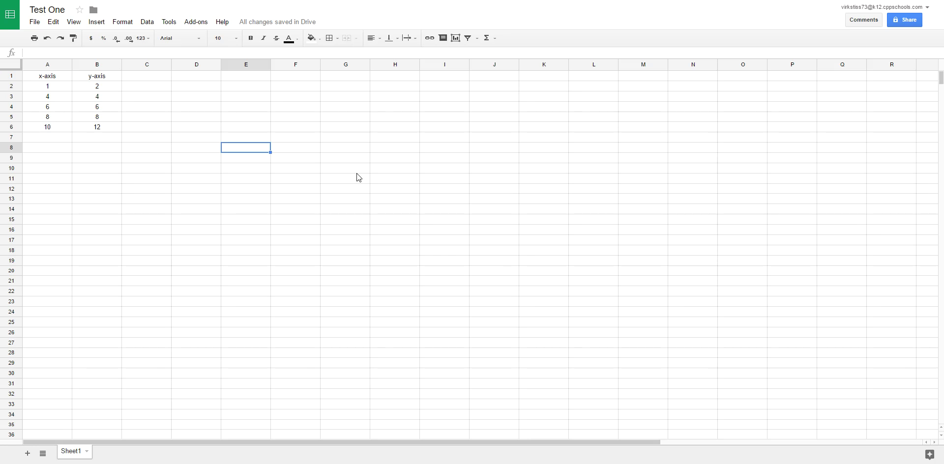
left_click(47, 79)
left_click_drag(48, 78, 107, 125)
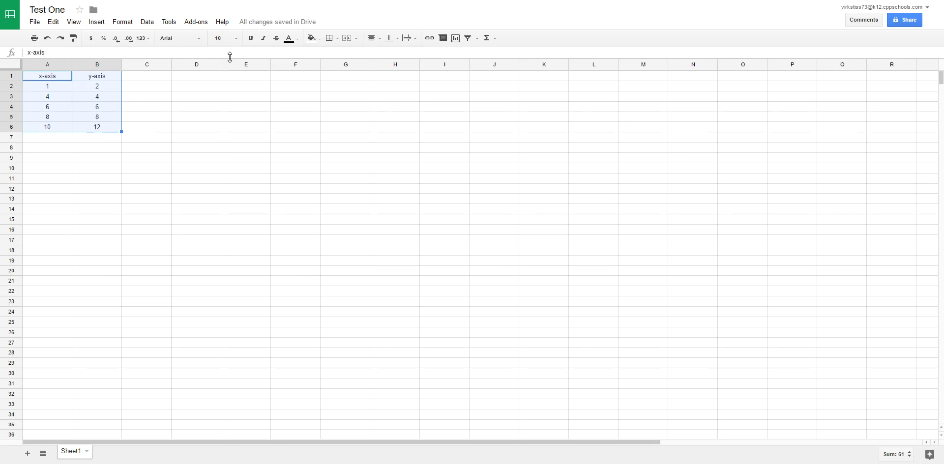
left_click(96, 24)
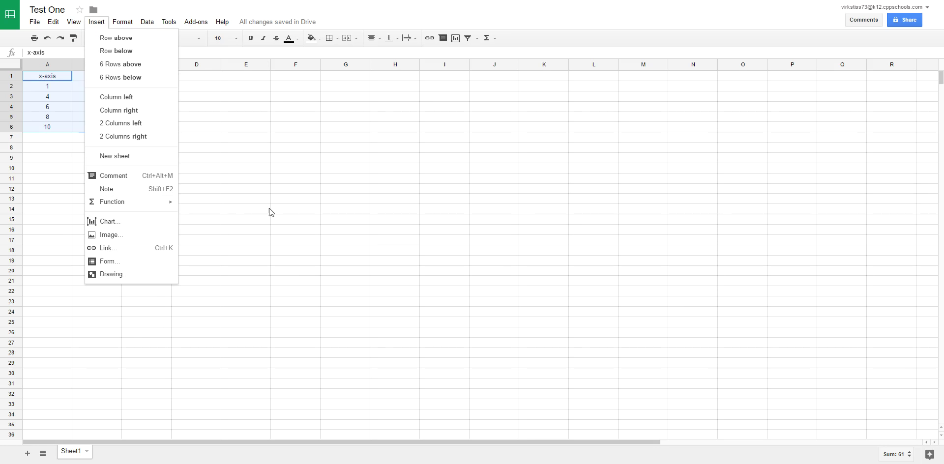
left_click(293, 213)
Step: Start inserting a chart based on the data range A1:B6
left_click_drag(58, 78, 110, 125)
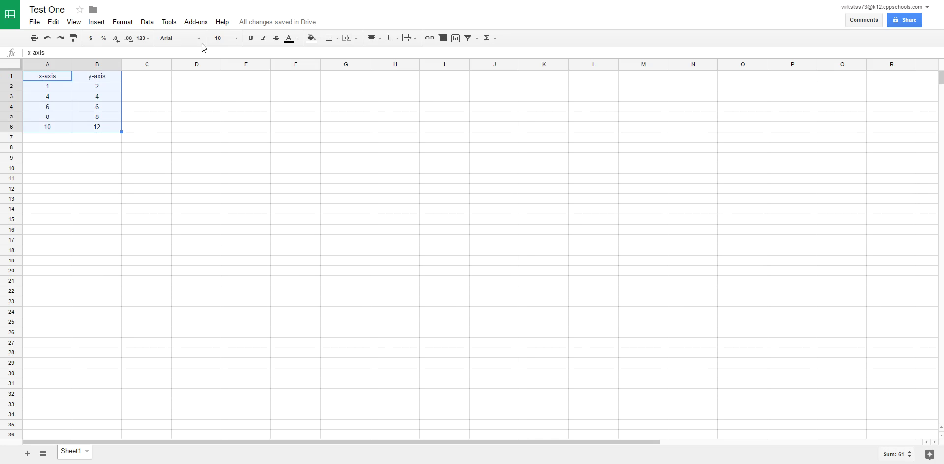
left_click(456, 38)
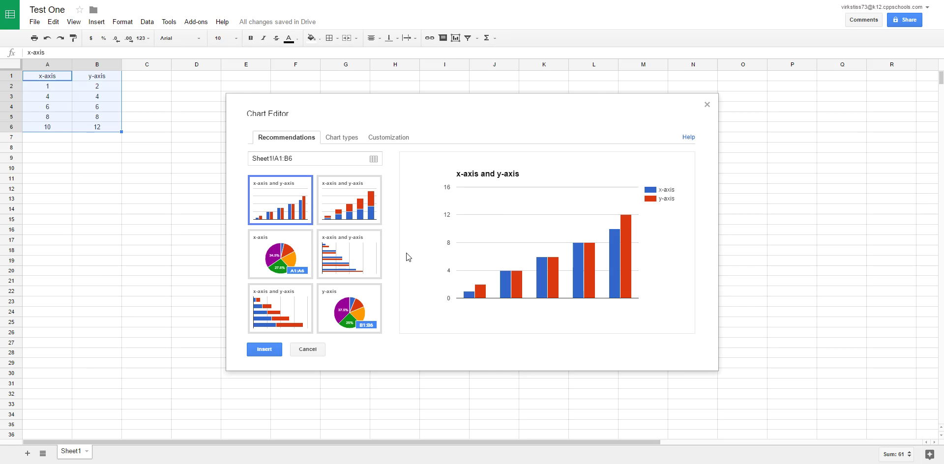
mouse_move(588, 289)
Step: Use column A as labels and change the chart type to a smooth line chart
left_click(336, 142)
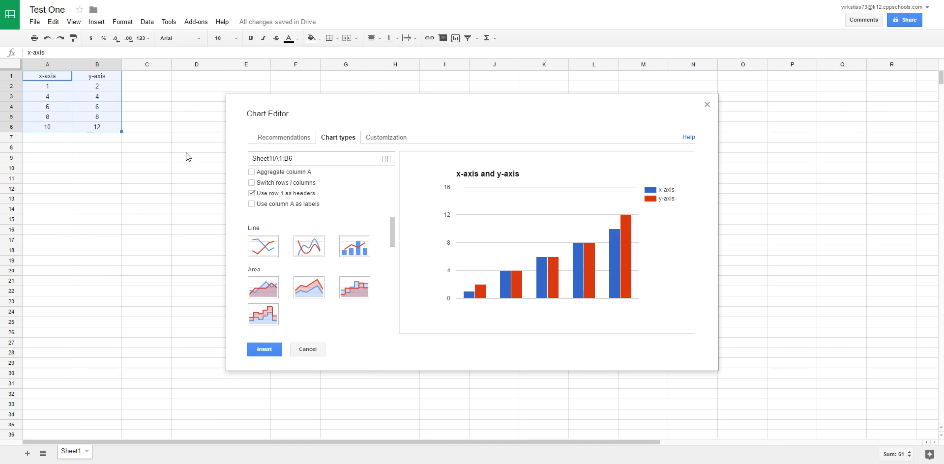
left_click(252, 205)
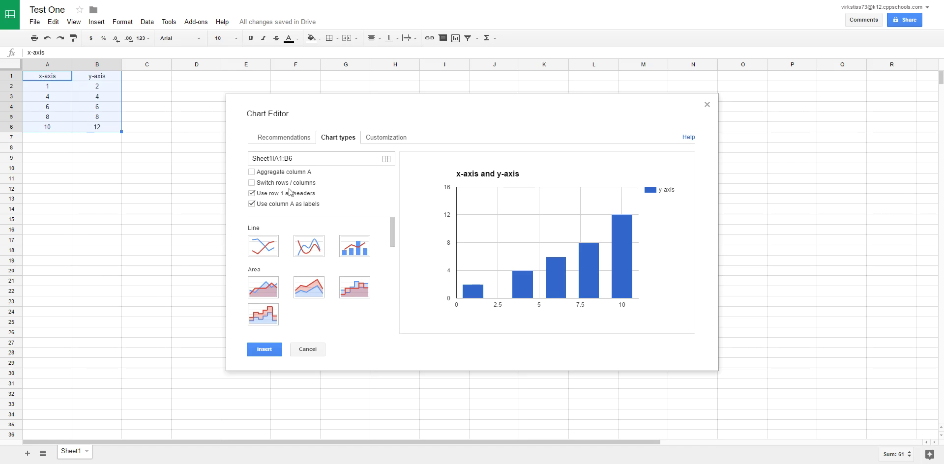
left_click(307, 246)
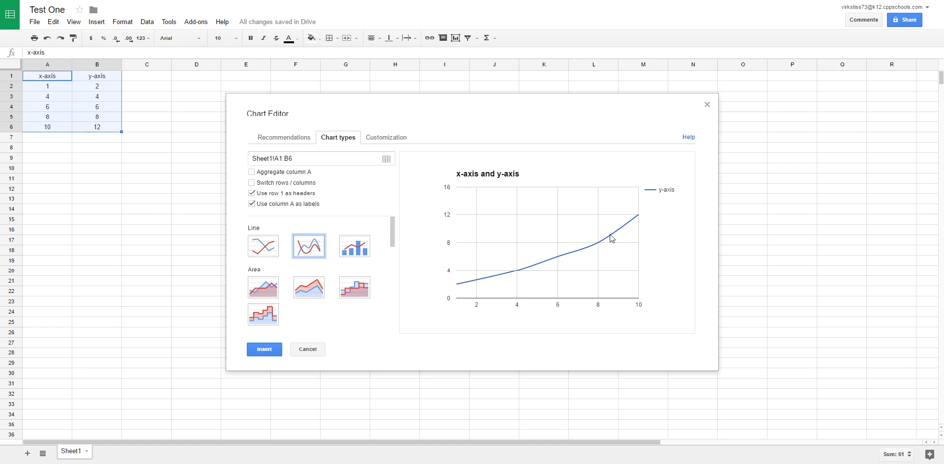
mouse_move(537, 268)
Step: Set the title of the chart's horizontal axis to "x-axis meters"
left_click(379, 141)
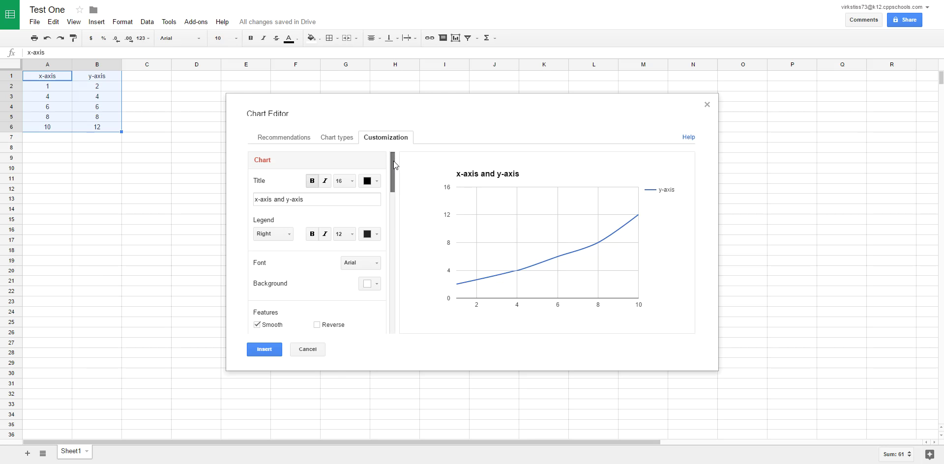
mouse_move(393, 160)
left_mouse_down()
mouse_move(393, 189)
mouse_move(394, 158)
left_mouse_up()
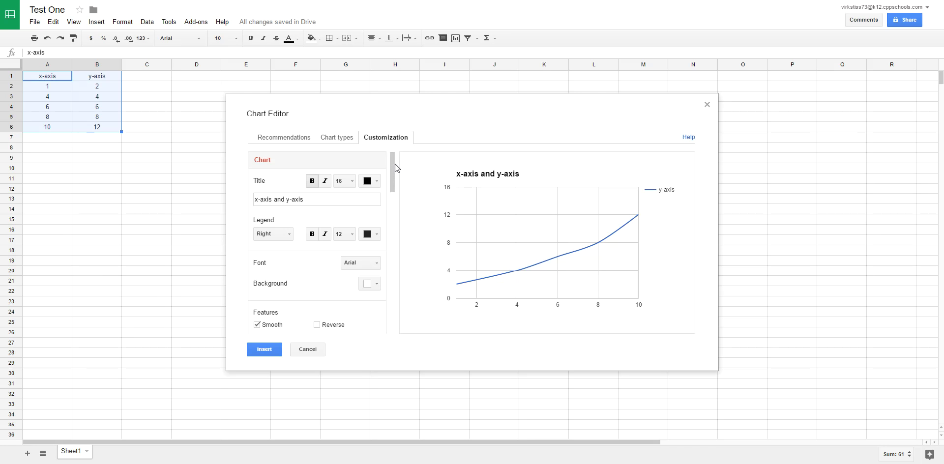
left_click_drag(394, 163, 396, 200)
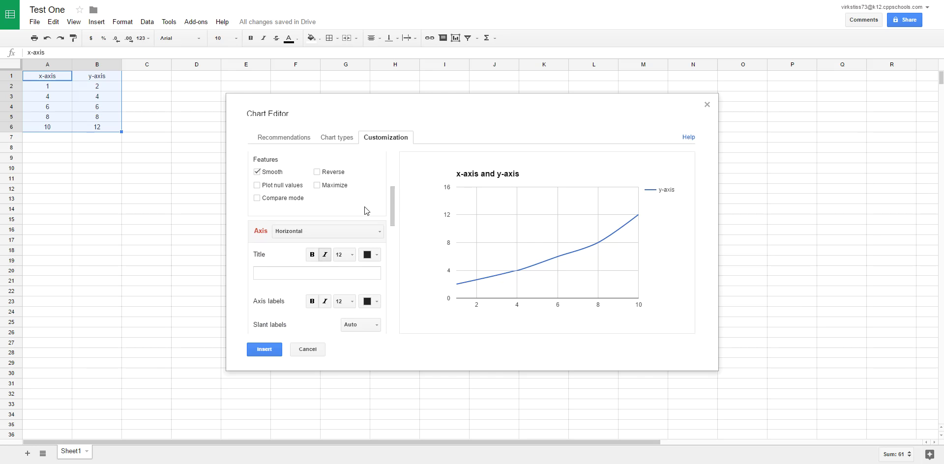
left_click(274, 273)
type("x-axis")
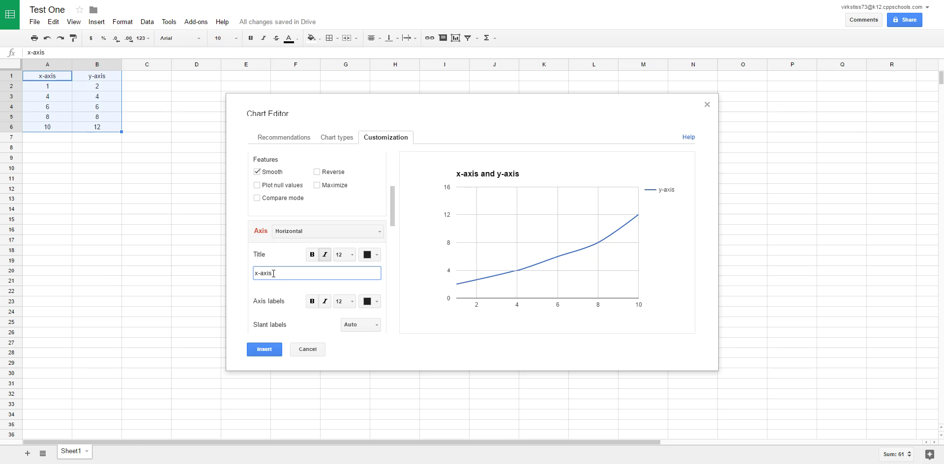
type("meters")
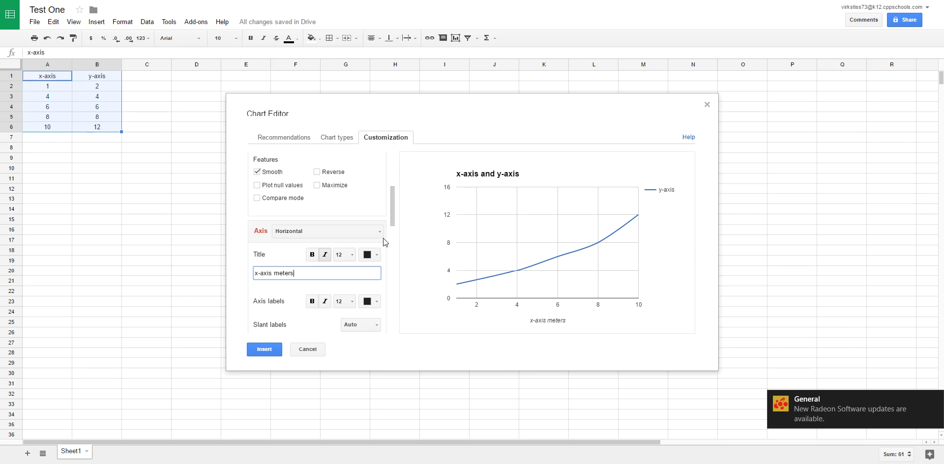
Step: Set the title of the chart's left vertical axis to "y-axis ml"
left_click(381, 232)
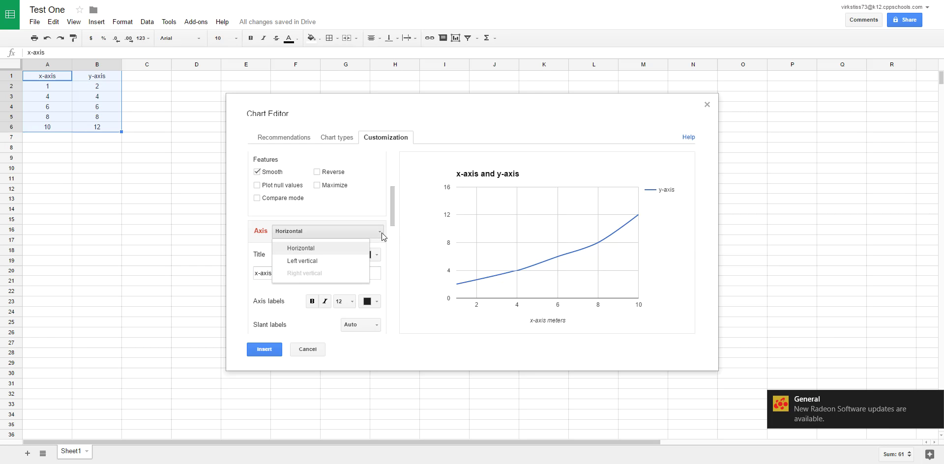
left_click(314, 261)
left_click(304, 277)
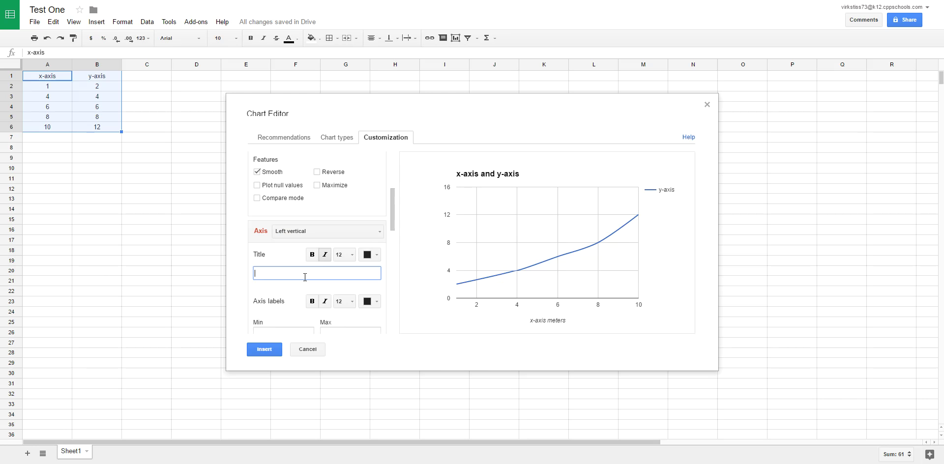
type("y-ax")
type("ml")
Step: Set the left vertical axis gridlines to 2 minor and 10 major
left_click_drag(393, 196, 397, 234)
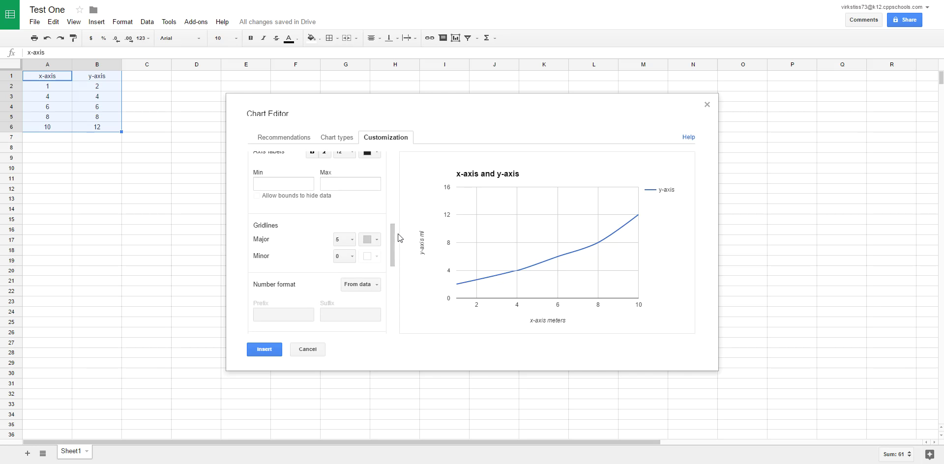
left_click(354, 256)
left_click(349, 294)
left_click(353, 241)
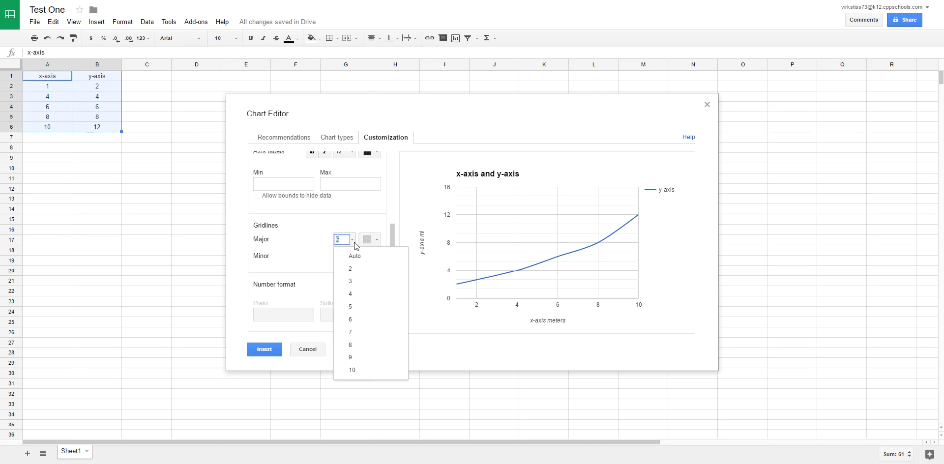
left_click(355, 370)
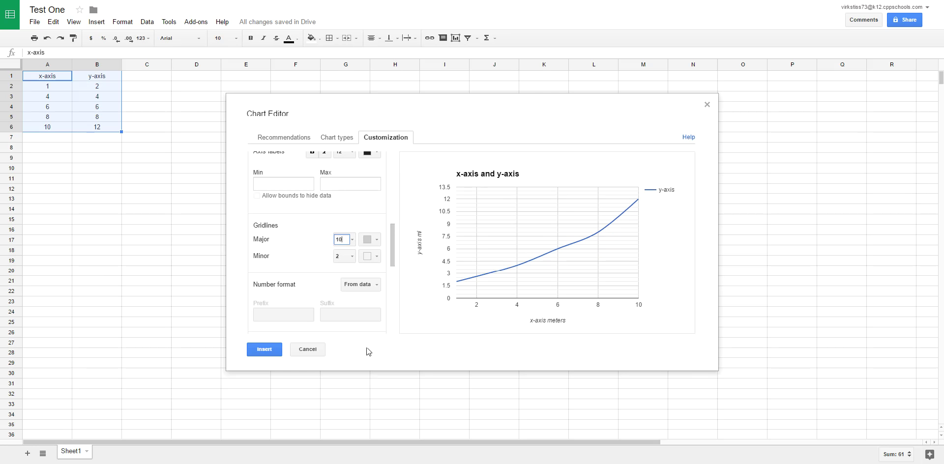
Step: Change the color of the y-axis series line to red
left_click(394, 241)
left_click_drag(394, 241, 394, 282)
left_click(375, 241)
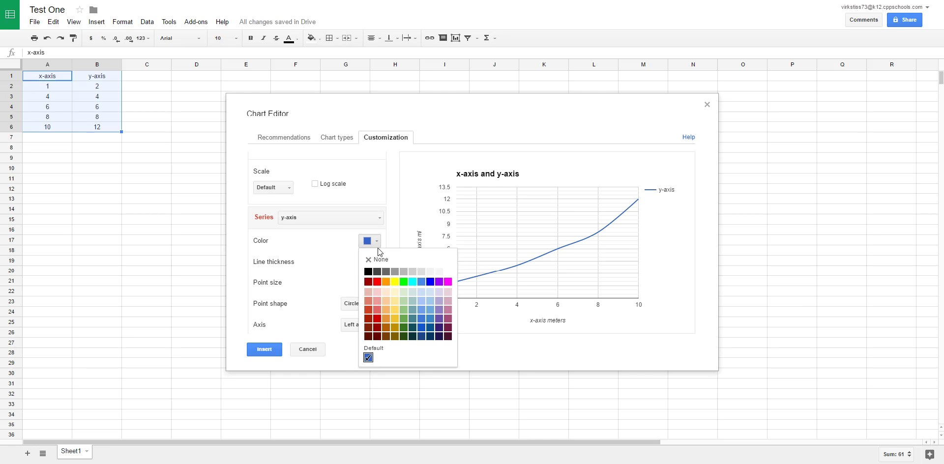
left_click(376, 281)
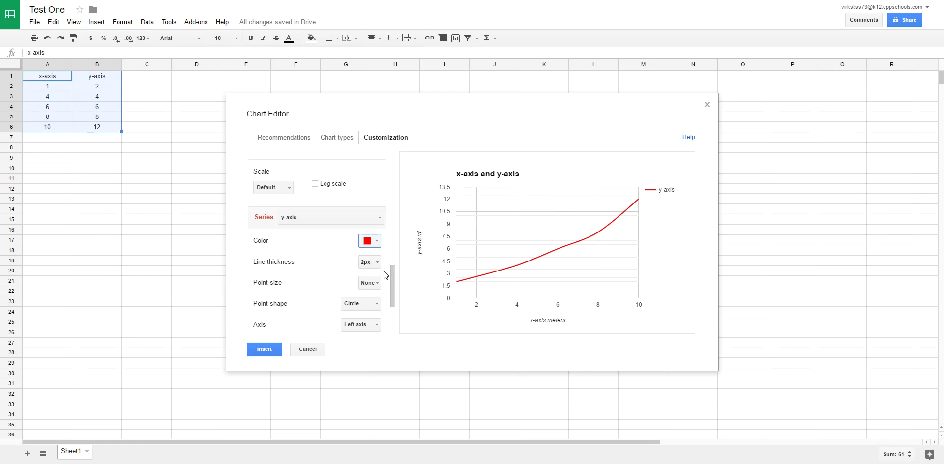
Step: Set the y-axis series' line thickness to 4px and mark its data points with 10px circles
left_click(379, 263)
left_click(376, 303)
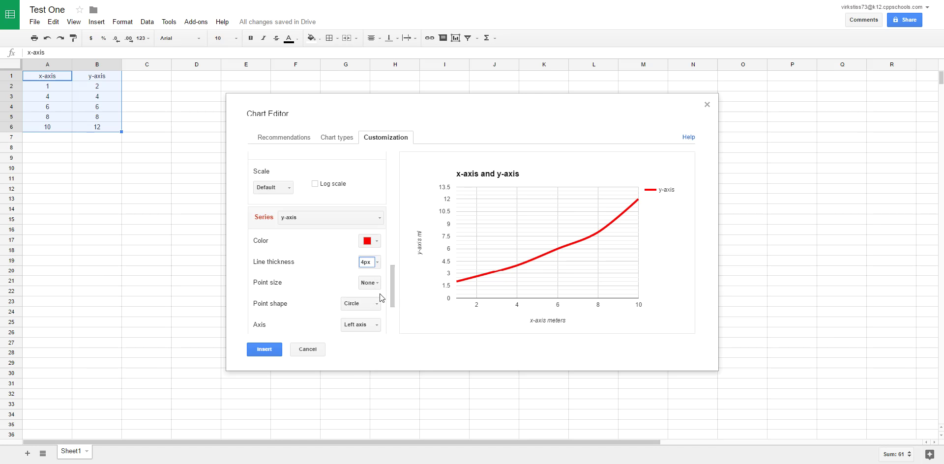
left_click(377, 303)
left_click(364, 321)
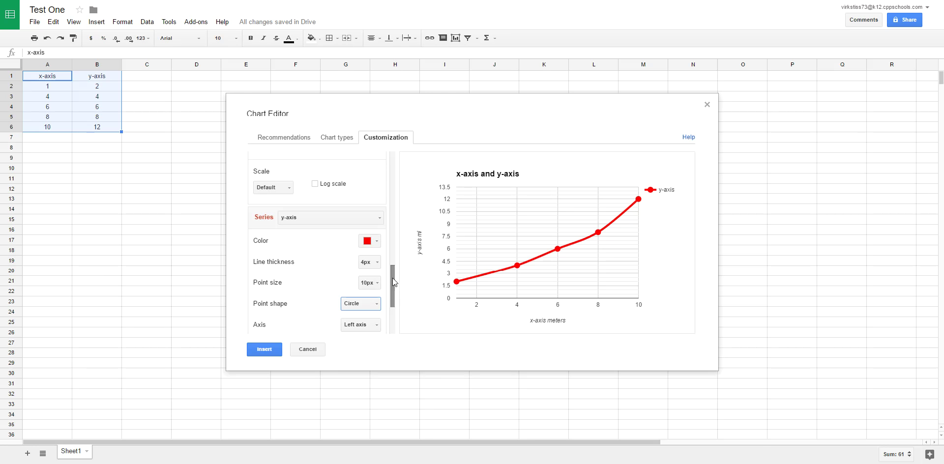
Step: Insert the customized chart into the sheet and move it beside the data, over columns D to I starting around row 4
mouse_move(394, 277)
left_mouse_down()
mouse_move(390, 304)
mouse_move(388, 279)
left_mouse_up()
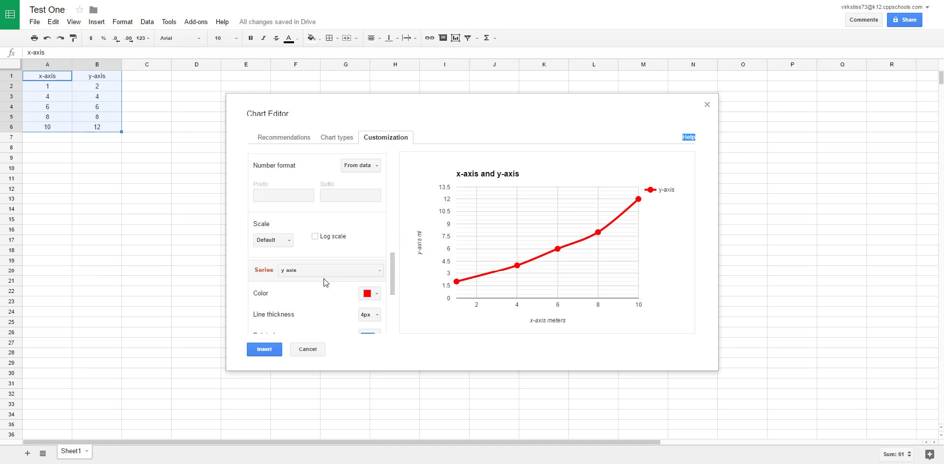
left_click(265, 349)
left_click_drag(208, 101, 358, 127)
left_click(559, 206)
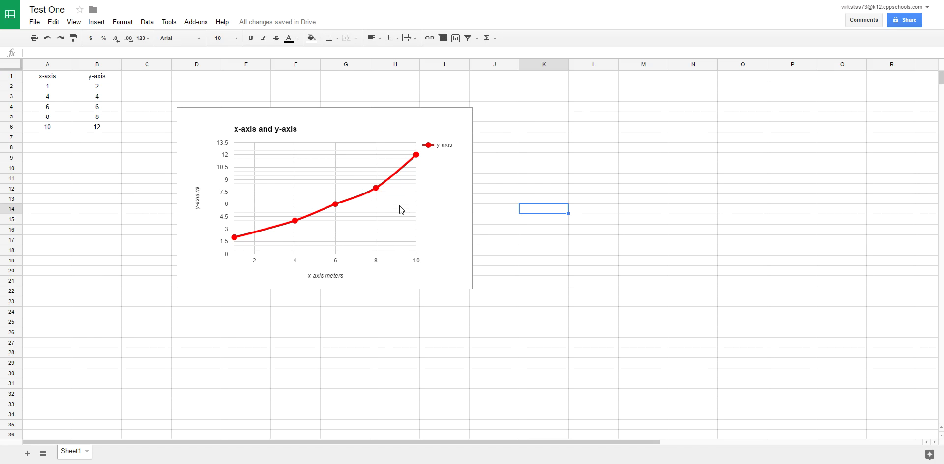
Step: Open the vertical axis title, the horizontal axis title and the chart title for in-place editing on the chart, leaving each as is
left_click(364, 127)
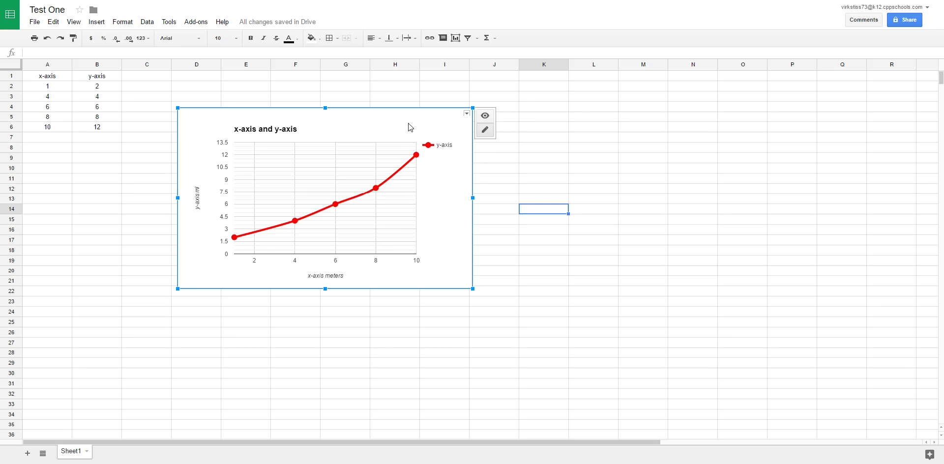
left_click(200, 199)
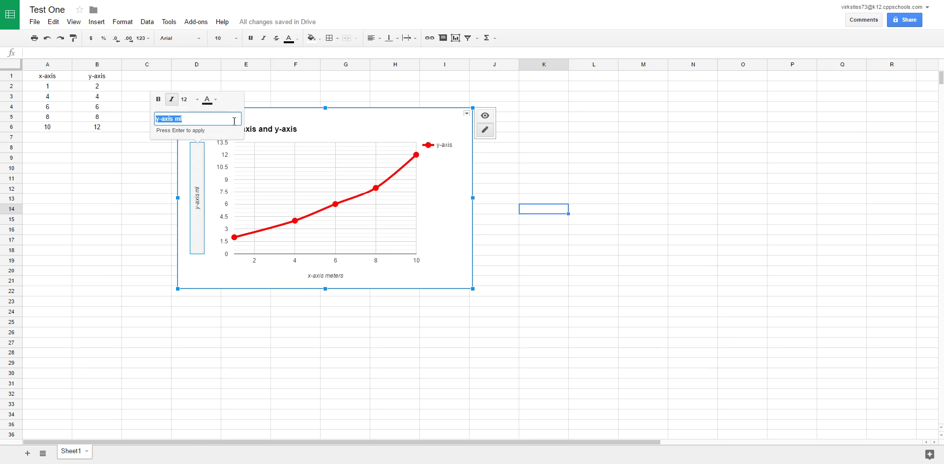
left_click(207, 275)
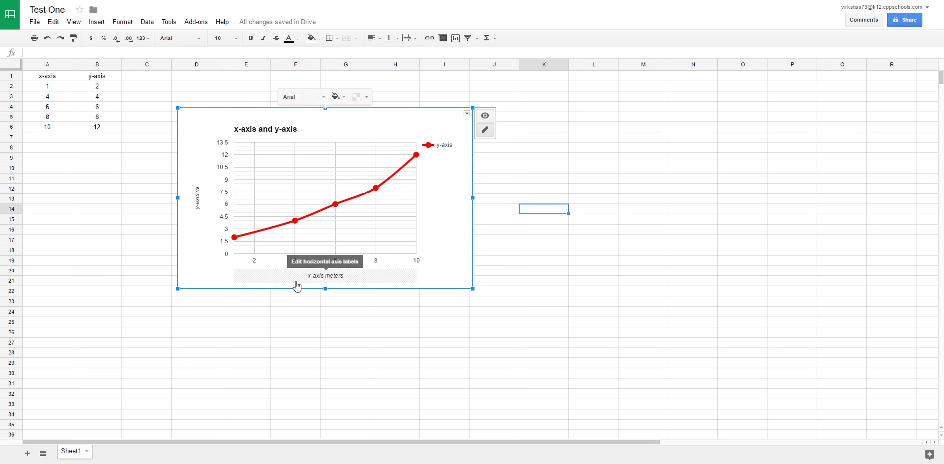
left_click(323, 279)
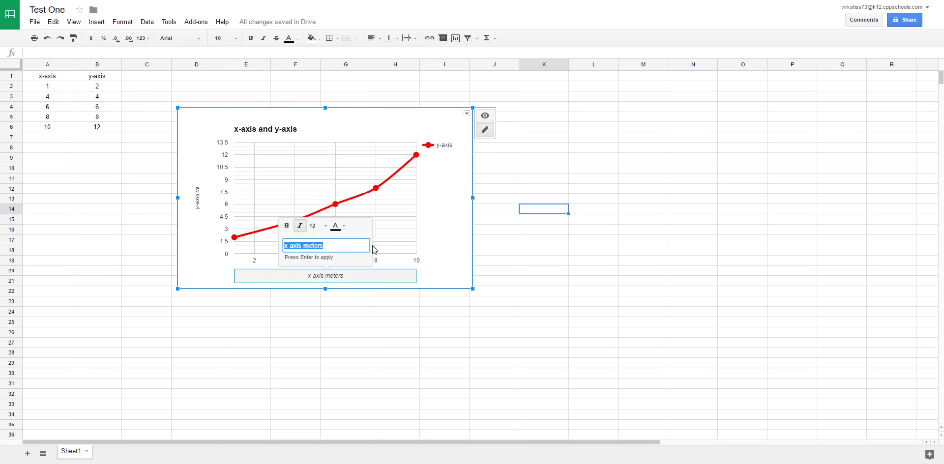
left_click(437, 253)
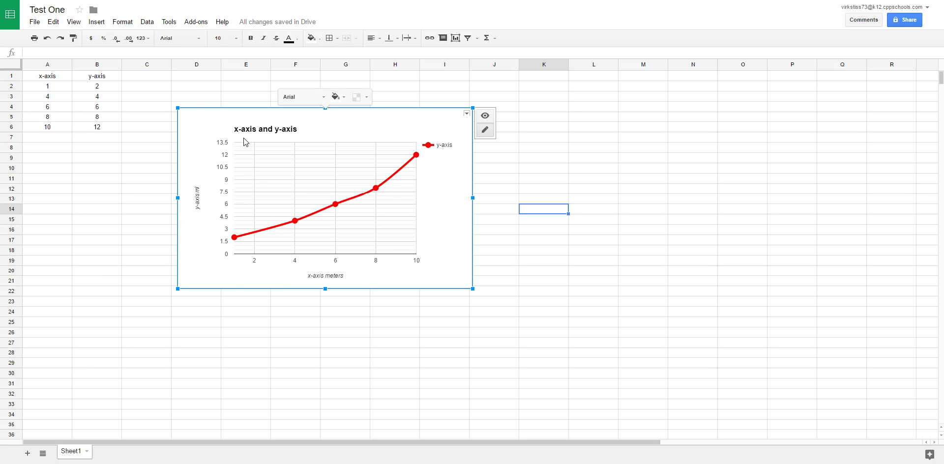
left_click(342, 131)
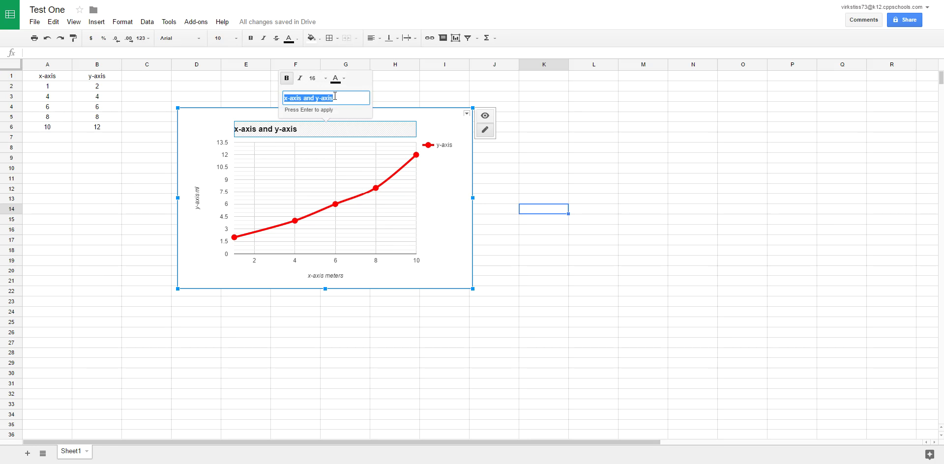
left_click(448, 121)
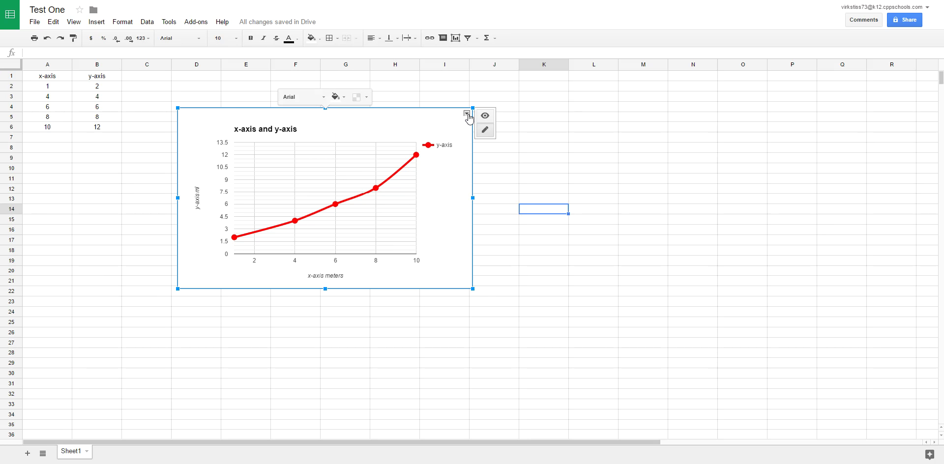
Step: Reopen the chart's advanced editor, review the customization settings and update the chart
left_click(467, 114)
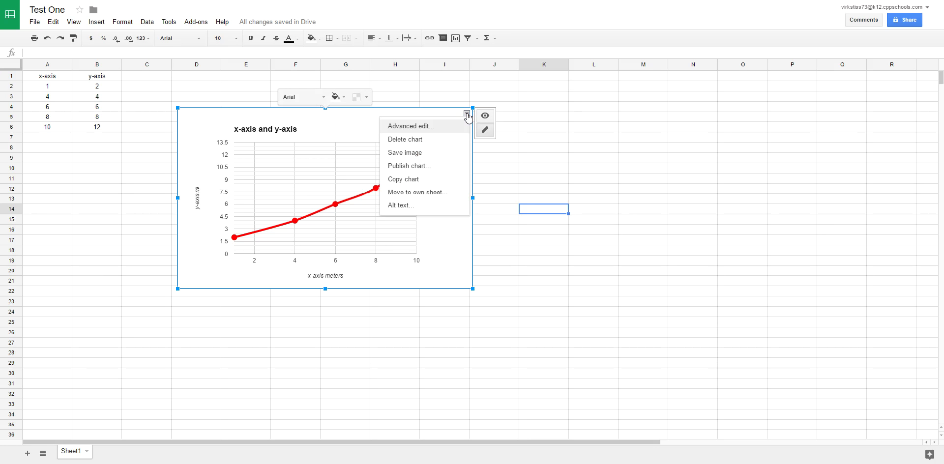
left_click(411, 126)
mouse_move(394, 155)
left_mouse_down()
mouse_move(397, 245)
mouse_move(400, 156)
left_mouse_up()
left_click(265, 350)
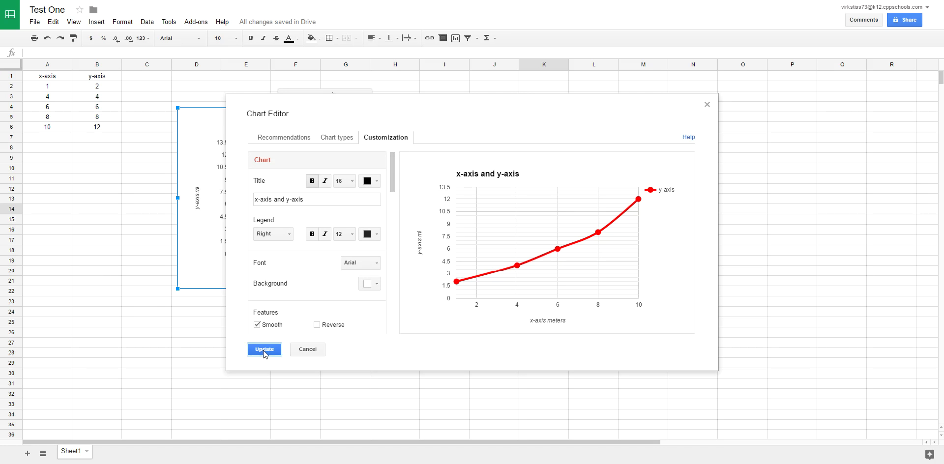
left_click(447, 122)
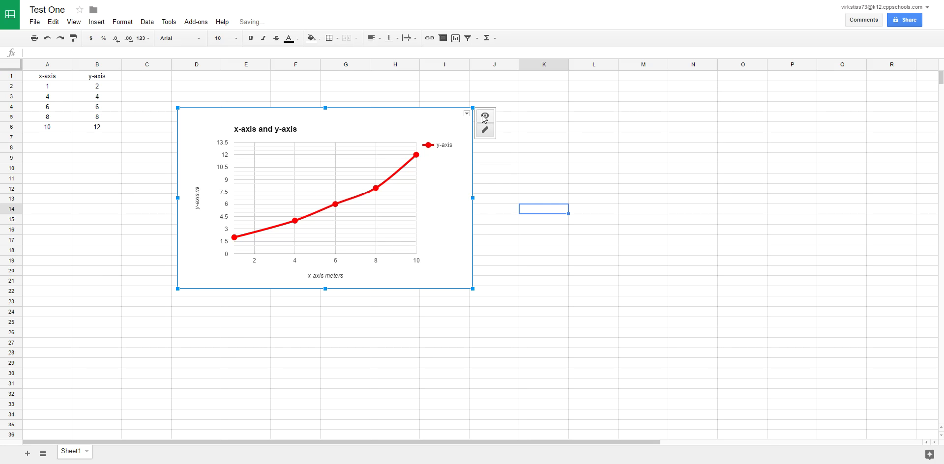
left_click(466, 114)
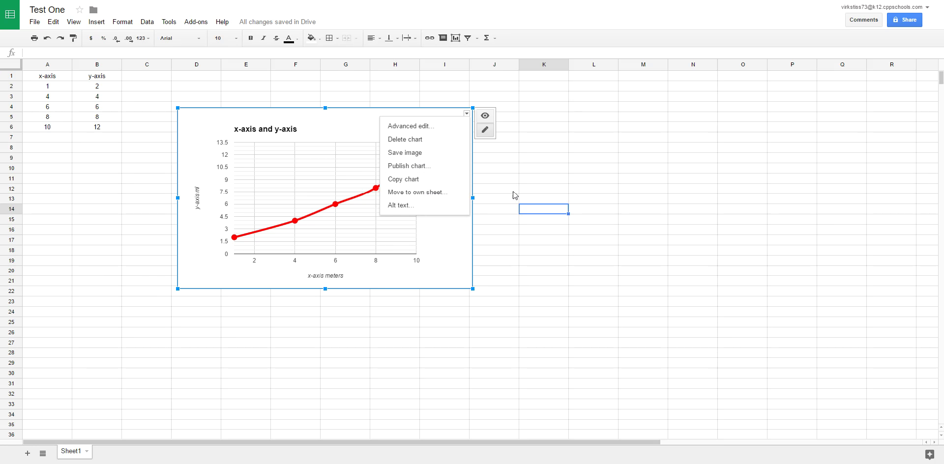
left_click(580, 177)
left_click(438, 125)
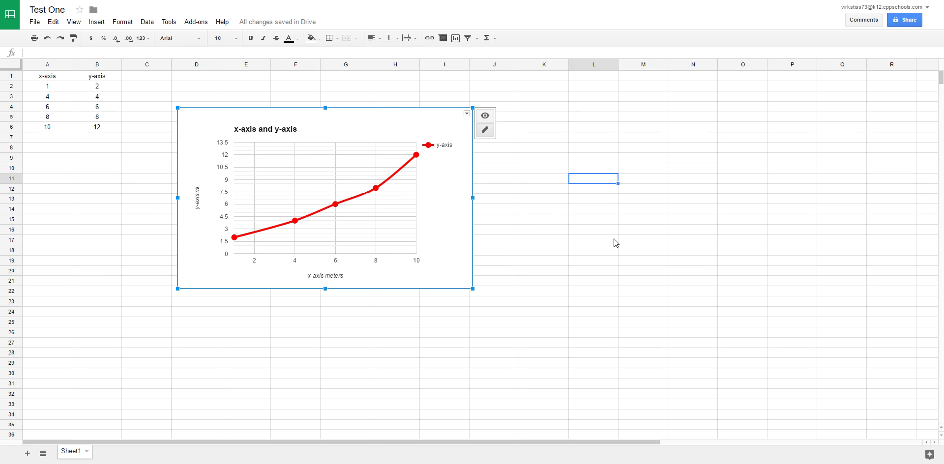
left_click(590, 282)
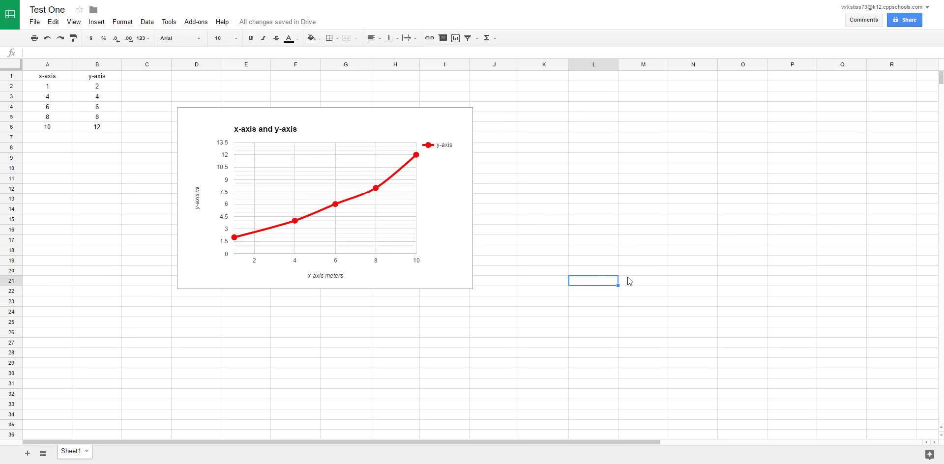